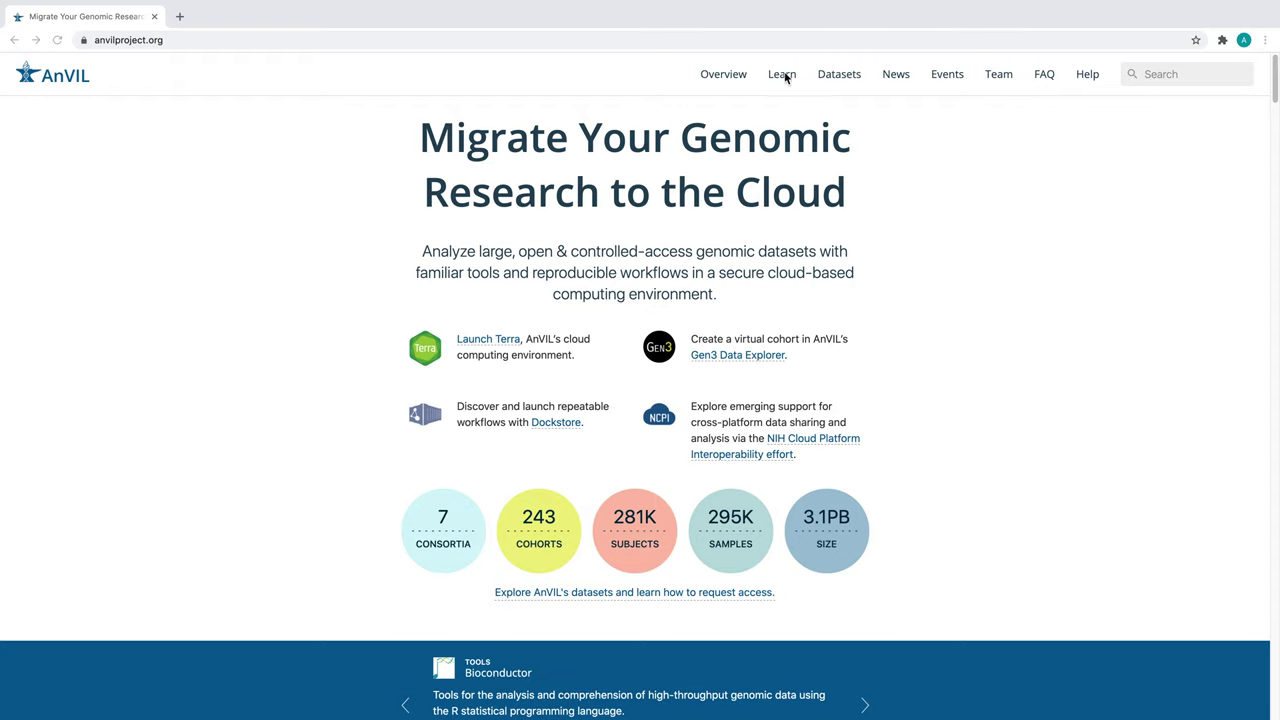
Open Dockstore from the platform components described in the AnVIL overview.
left_click(724, 75)
scroll(703, 94, "down", 4)
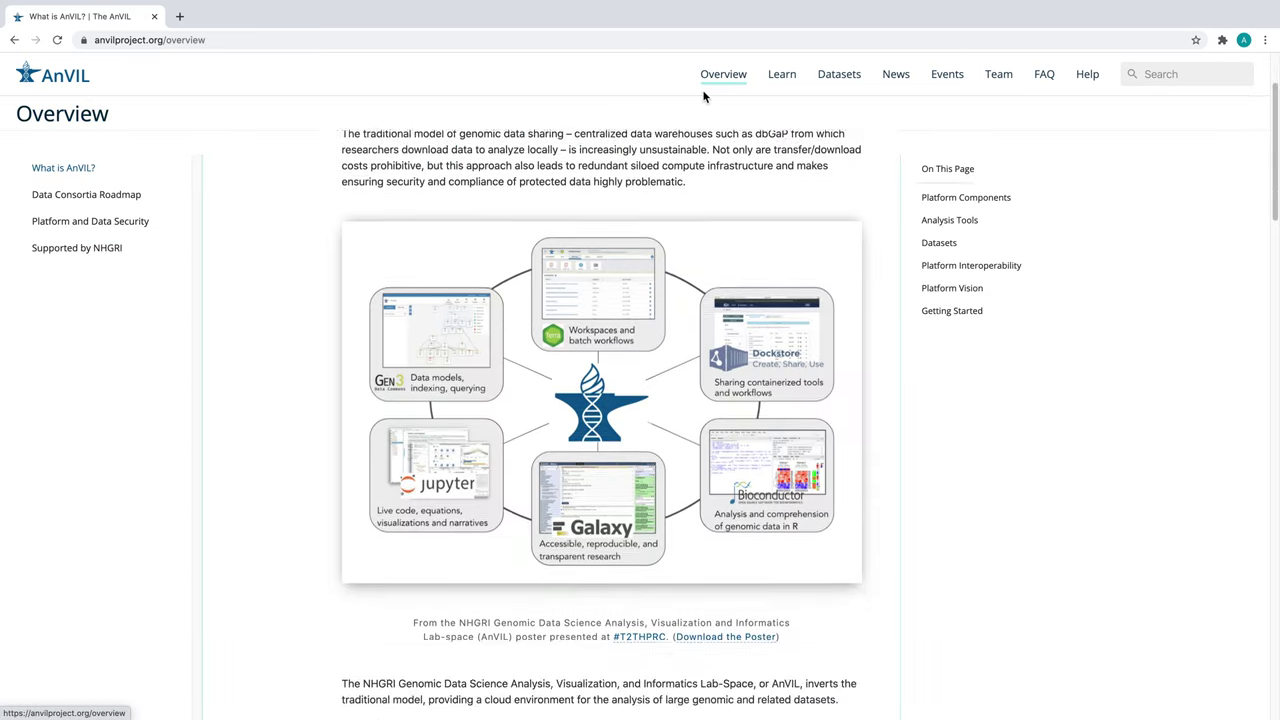
scroll(689, 112, "down", 4)
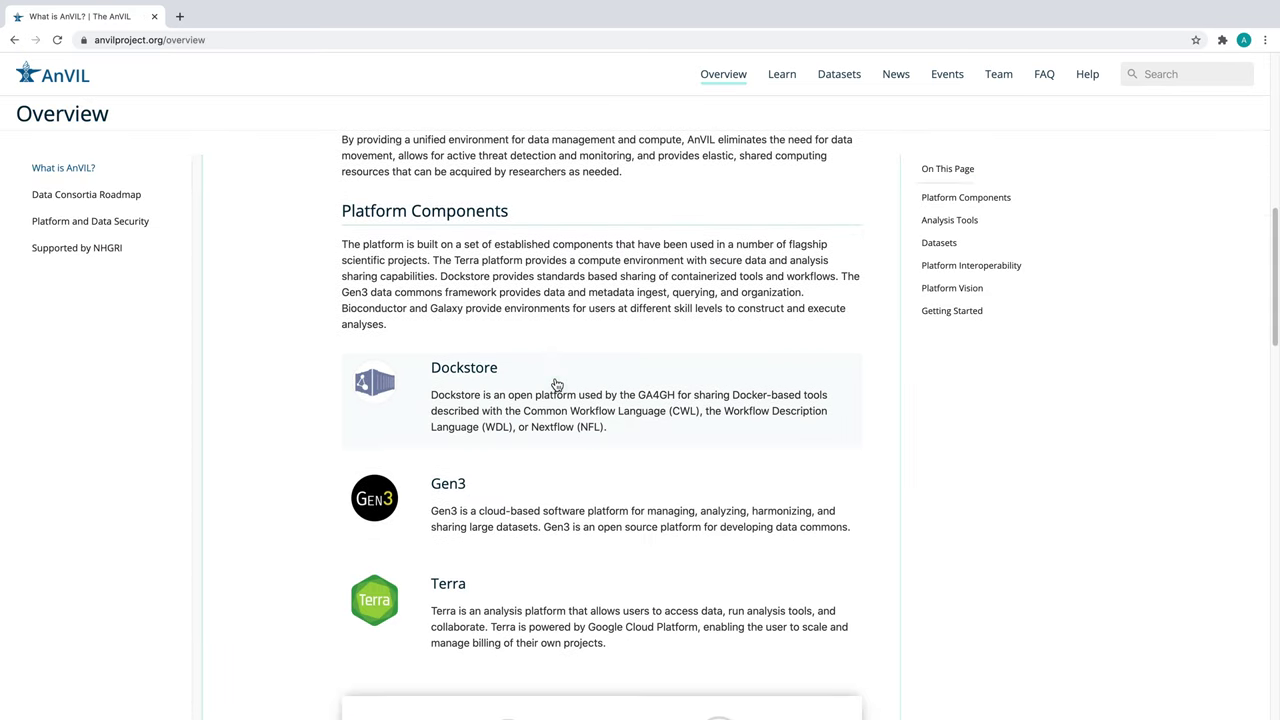
left_click(553, 380)
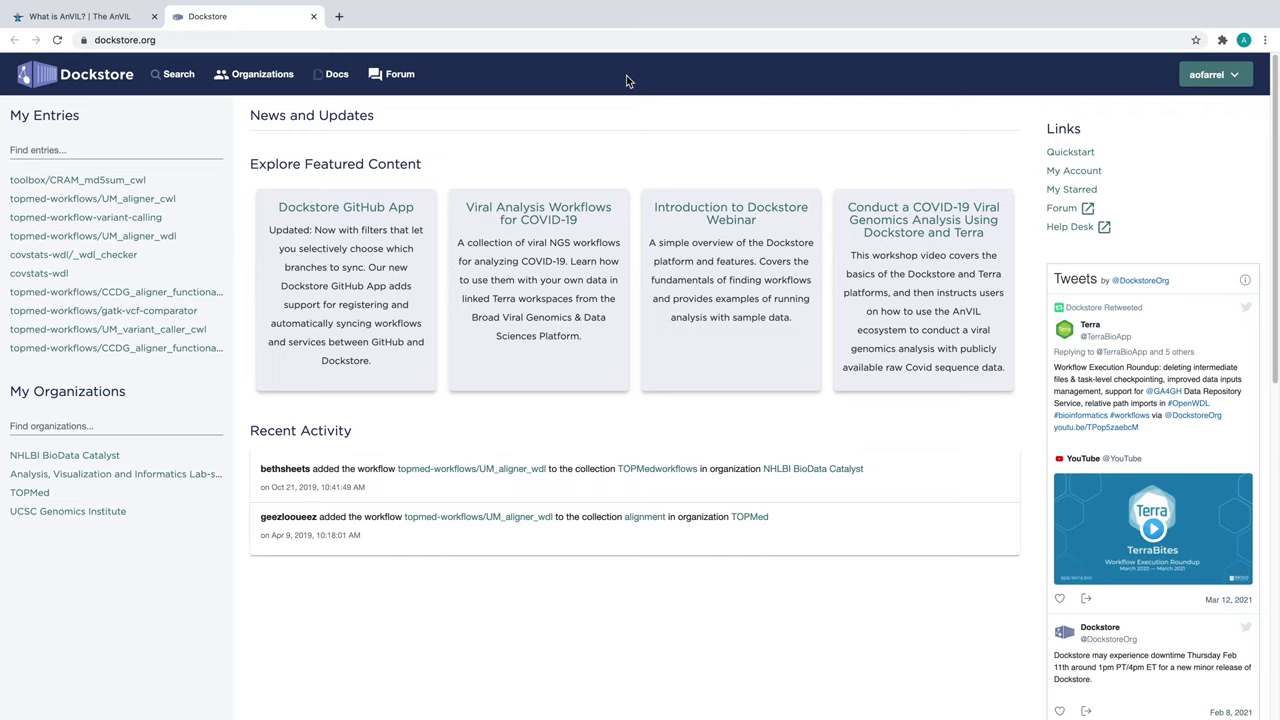
Open the Quality Control Workflows collection of the Analysis, Visualization and Informatics Lab-space organization.
left_click(260, 76)
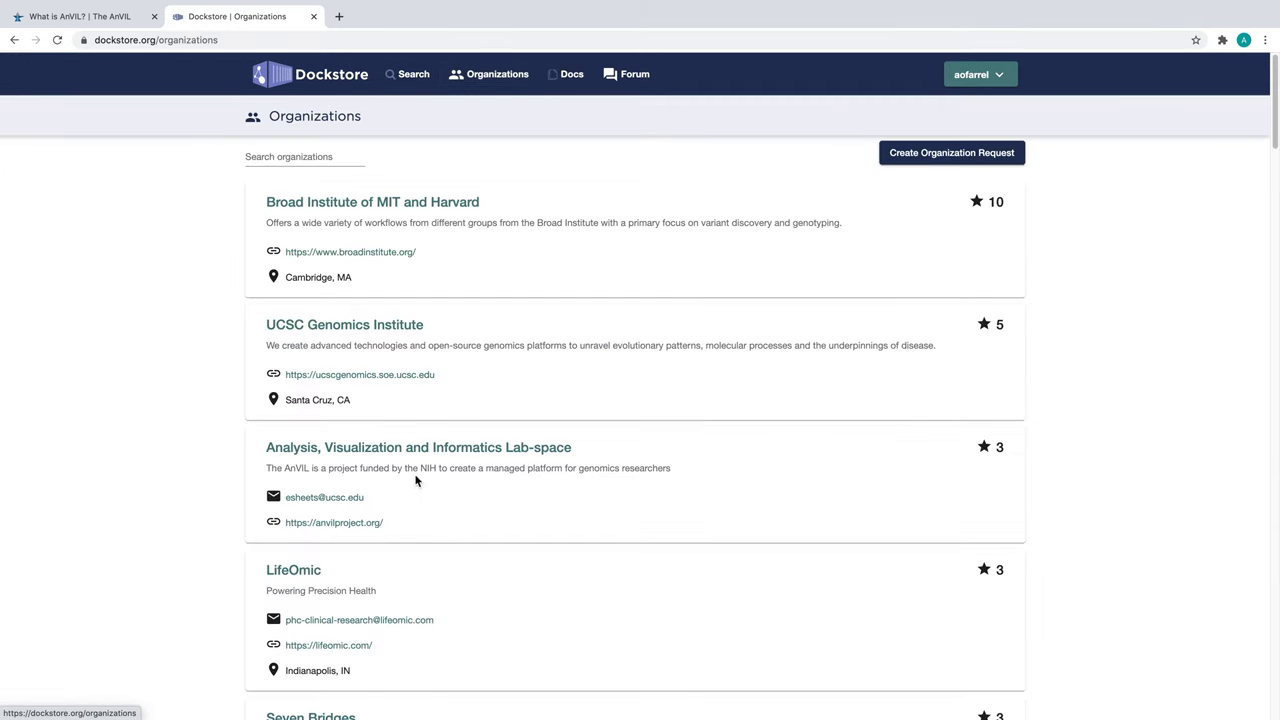
left_click(426, 455)
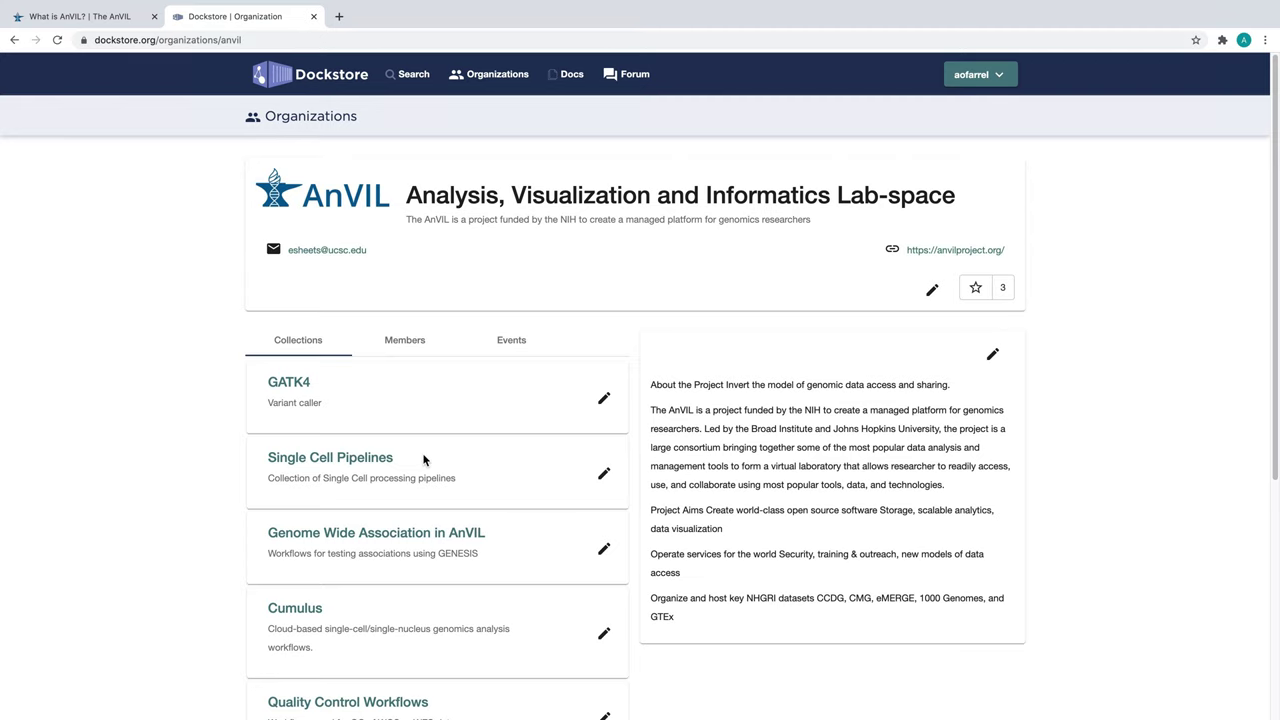
scroll(424, 459, "down", 1)
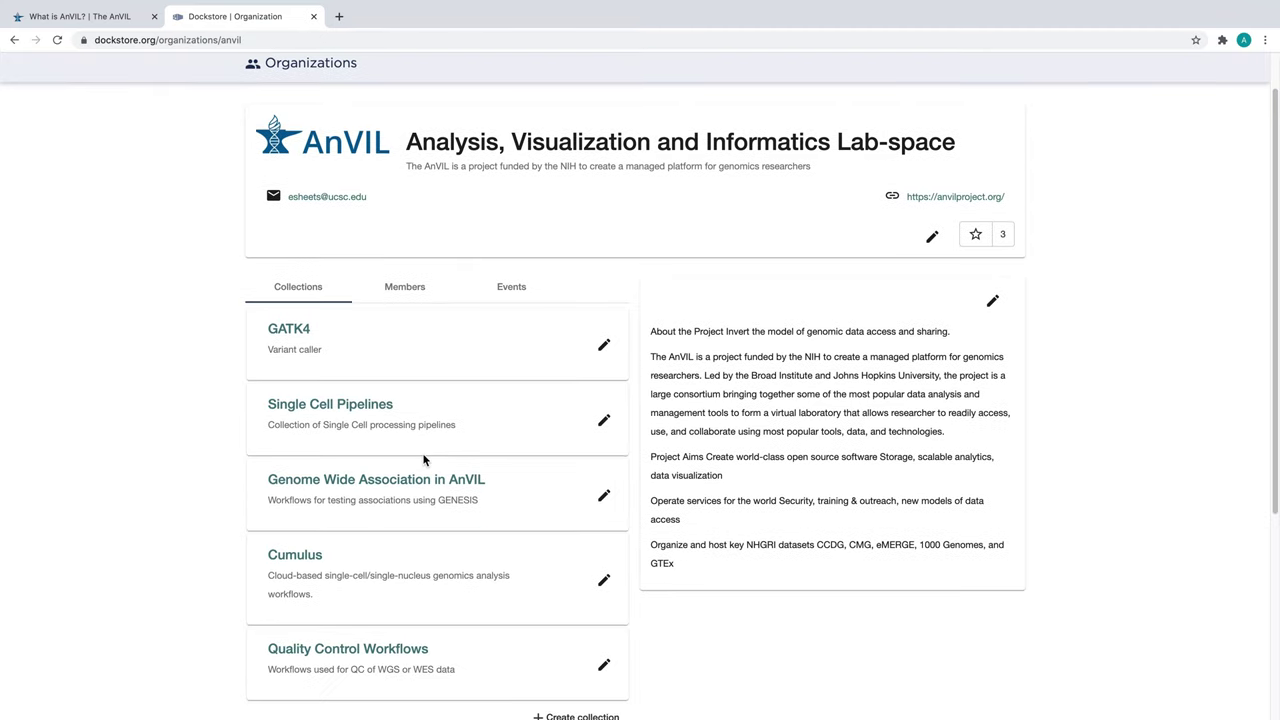
left_click(405, 650)
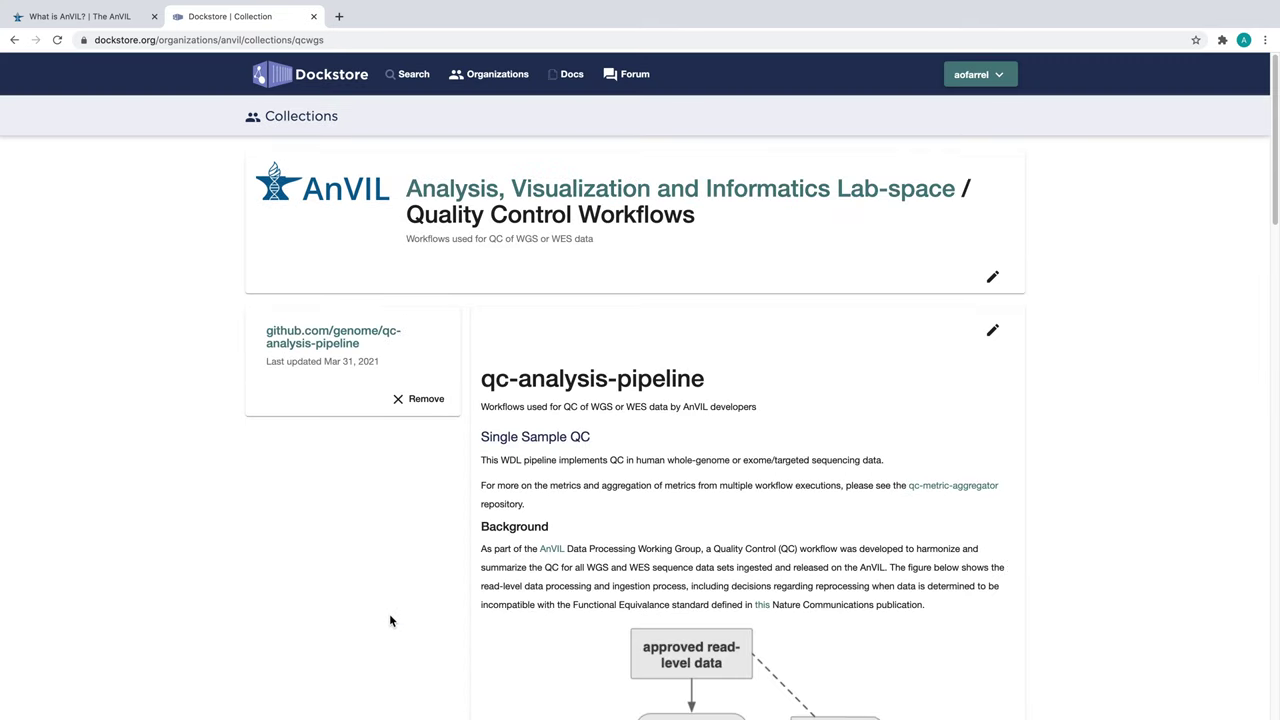
Read through the collection's qc-analysis-pipeline description, including its diagrams, requirements and outputs.
scroll(386, 586, "down", 5)
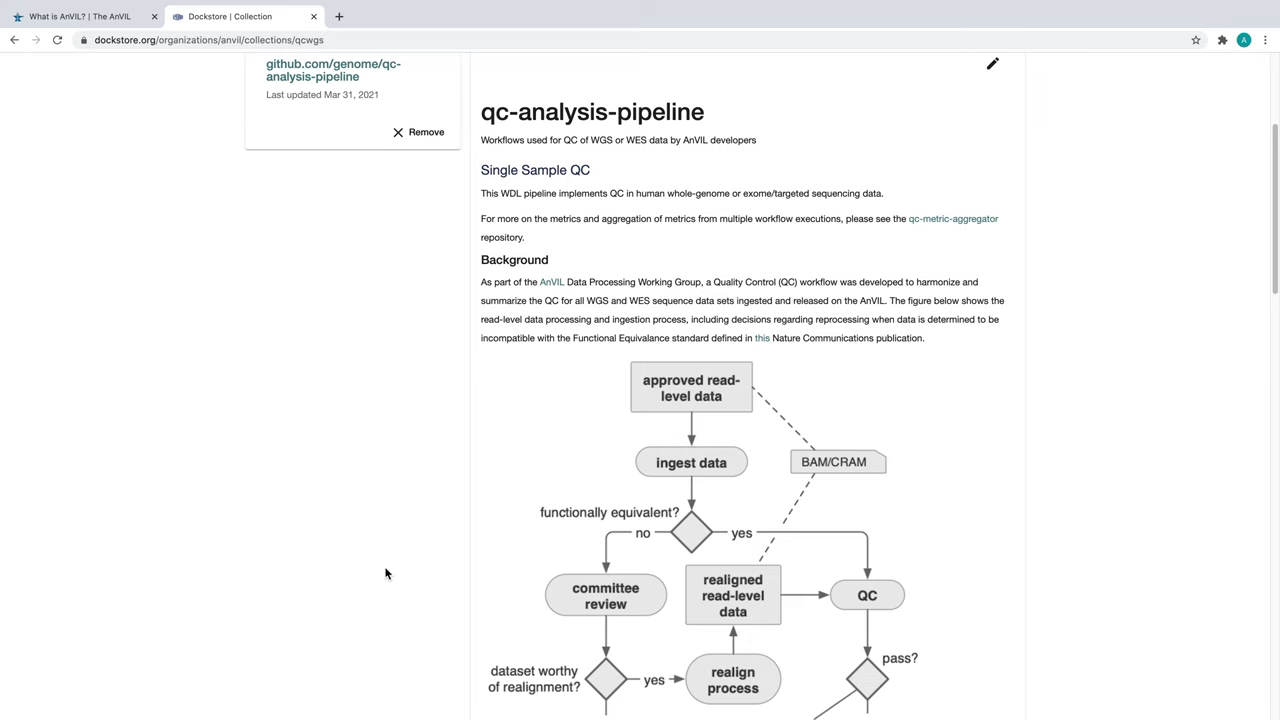
scroll(386, 575, "down", 11)
scroll(386, 573, "down", 17)
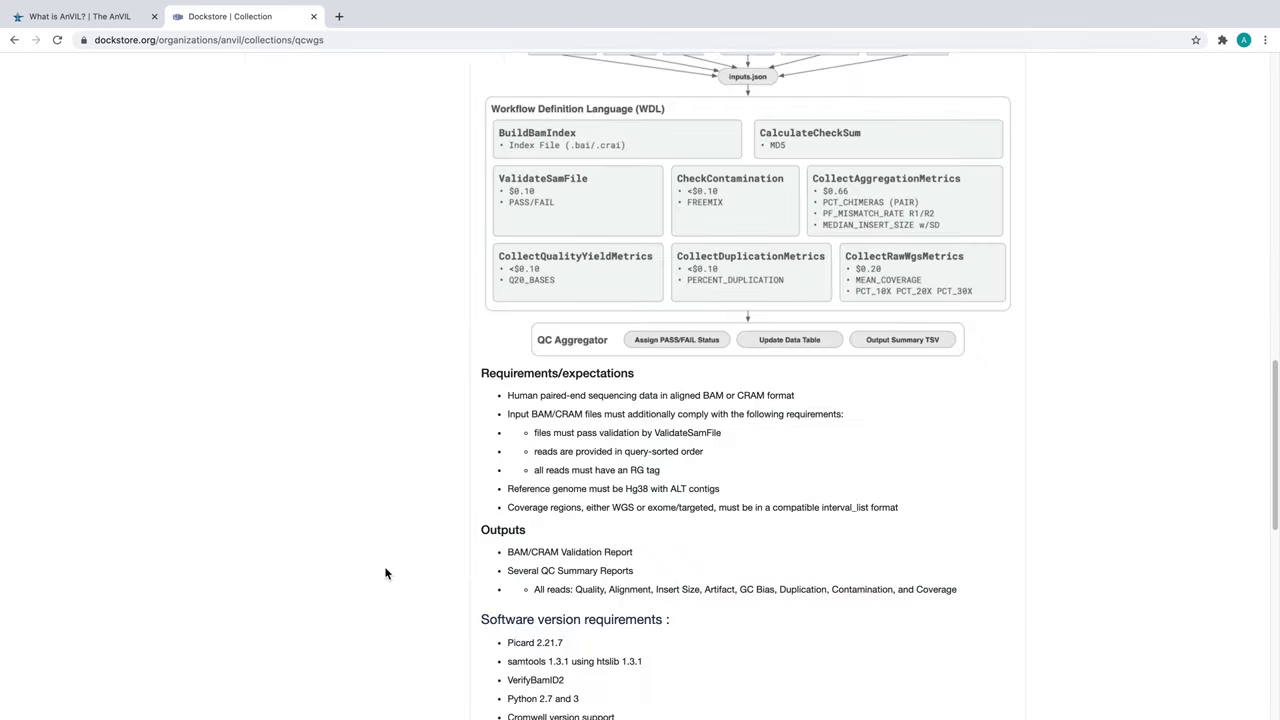
scroll(386, 573, "up", 20)
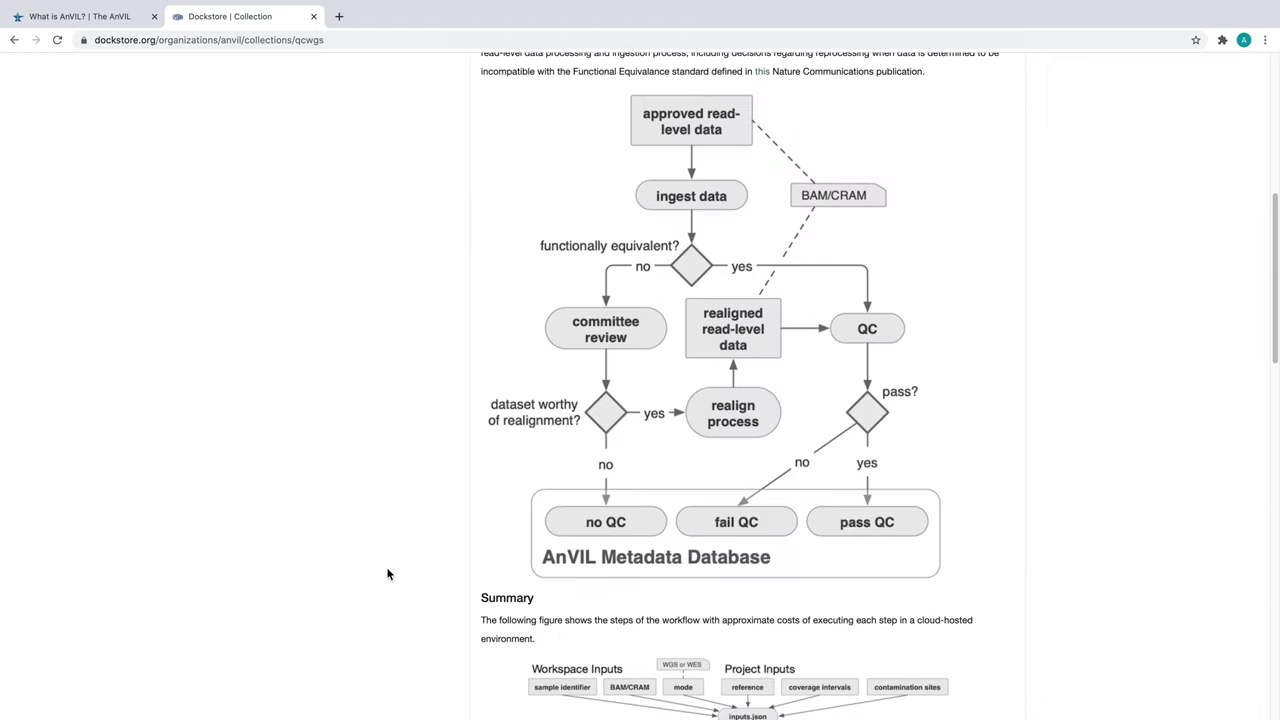
scroll(388, 574, "up", 10)
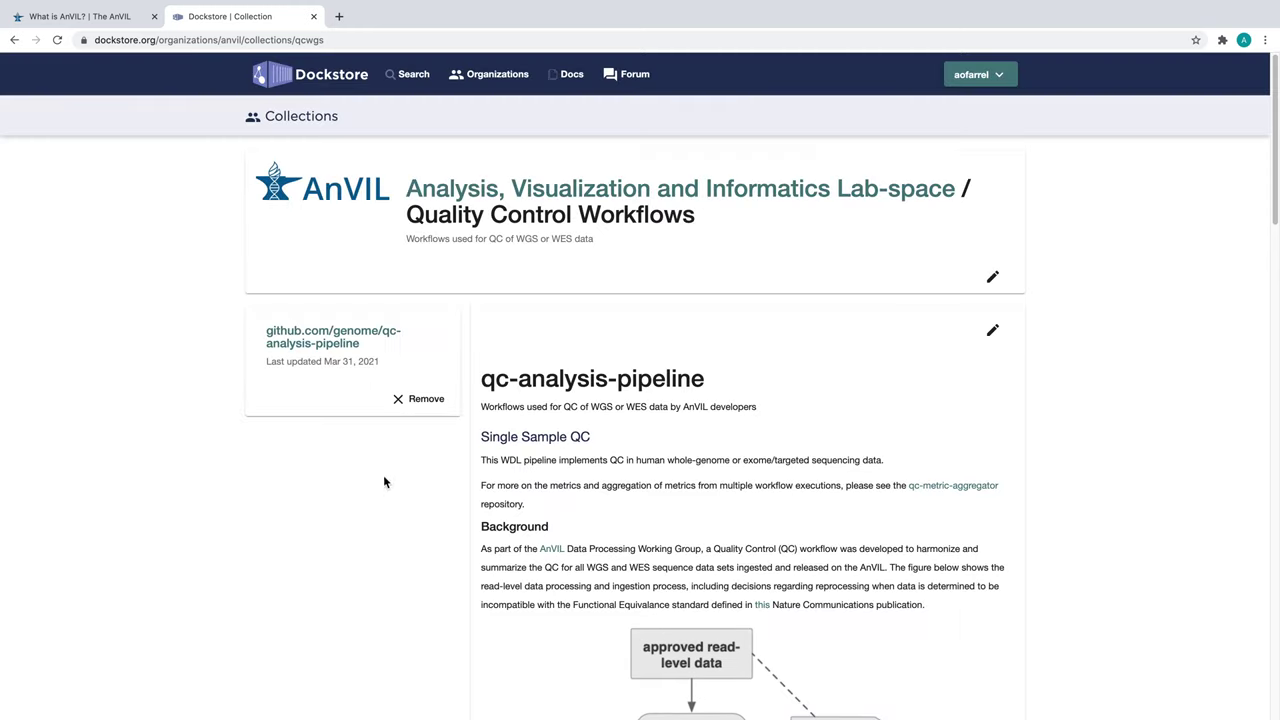
Open the github.com/genome/qc-analysis-pipeline workflow, visit its source code link, and return to the workflow page.
left_click(350, 333)
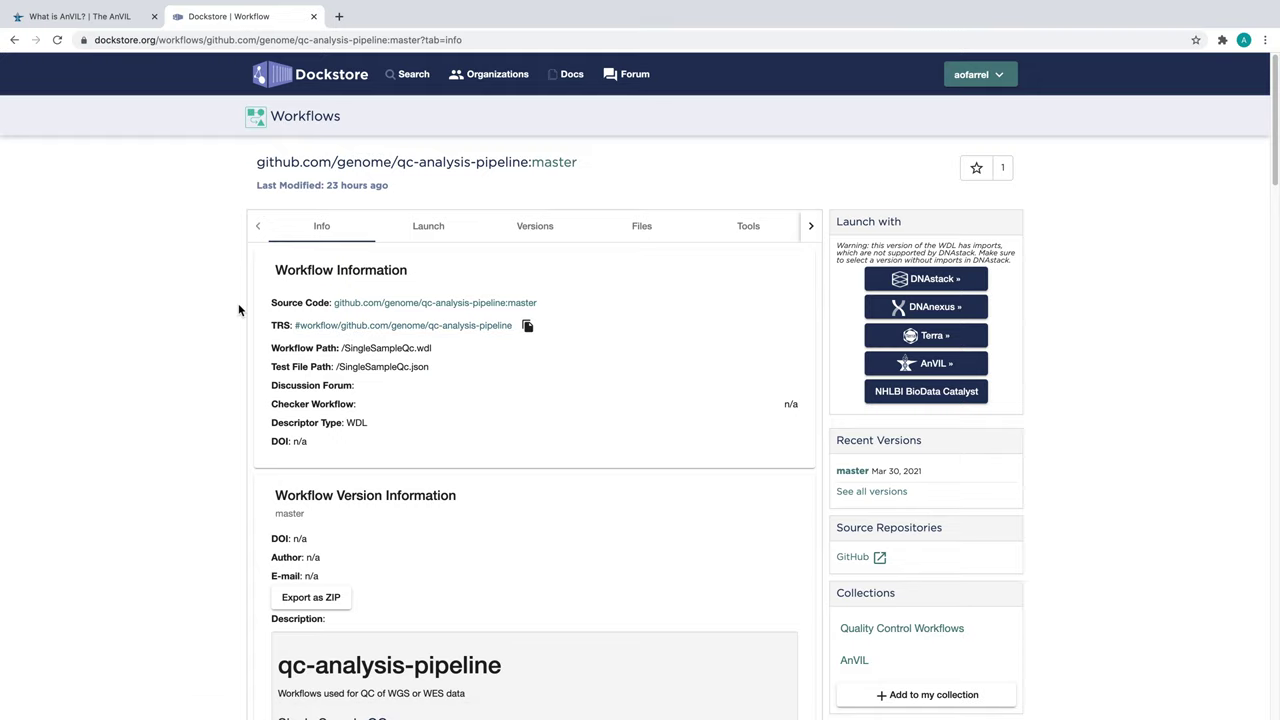
left_click(344, 306)
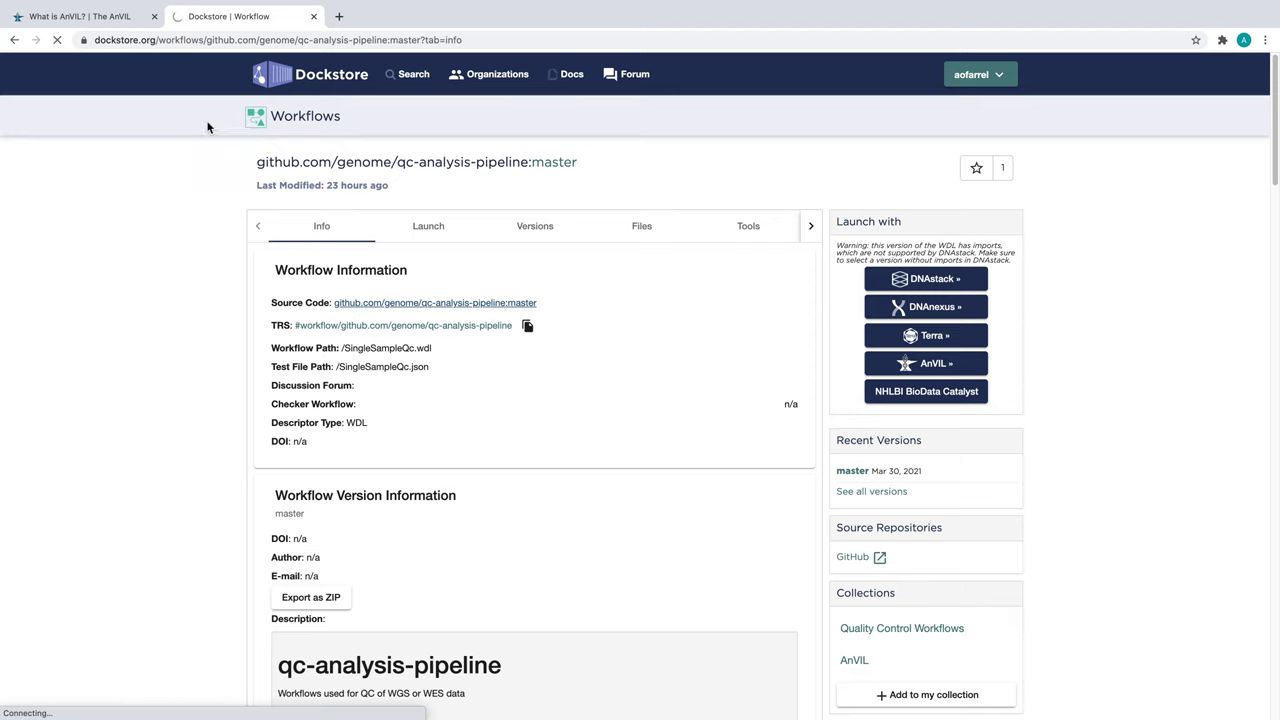
left_click(15, 40)
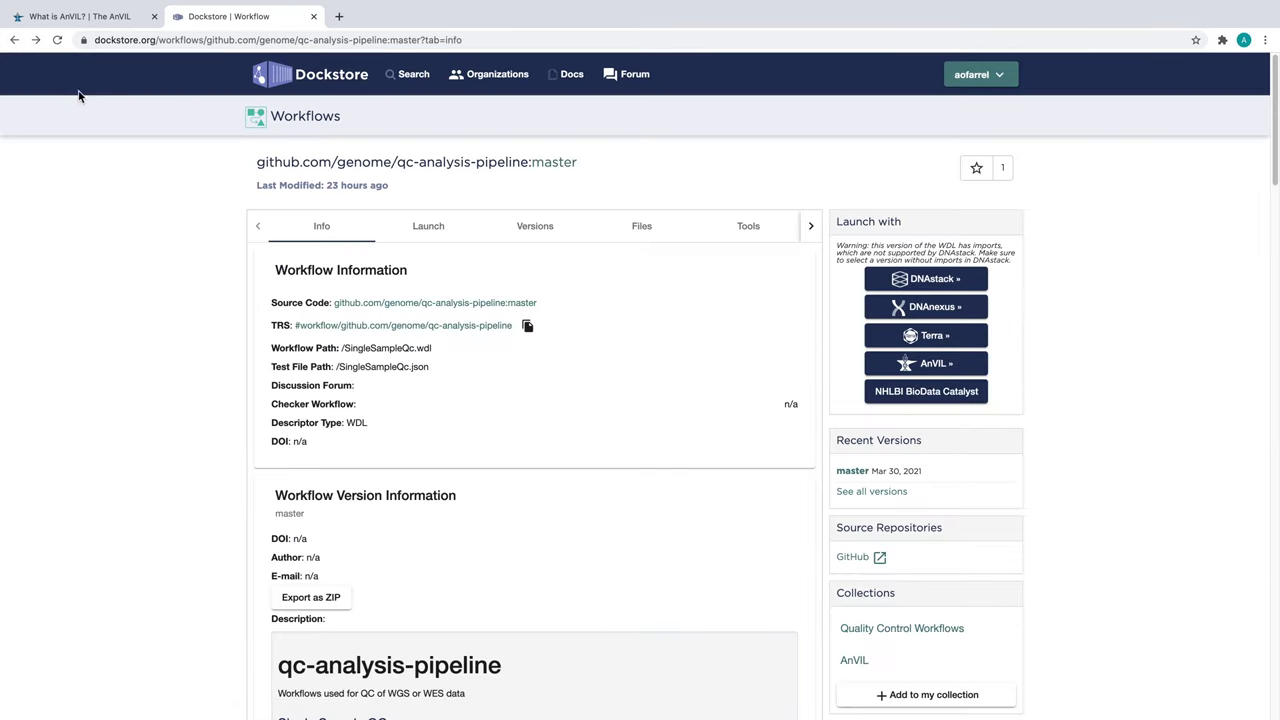
Examine the workflow's SingleSampleQc.wdl descriptor file and its SingleSampleQc.json test parameter file.
left_click(661, 241)
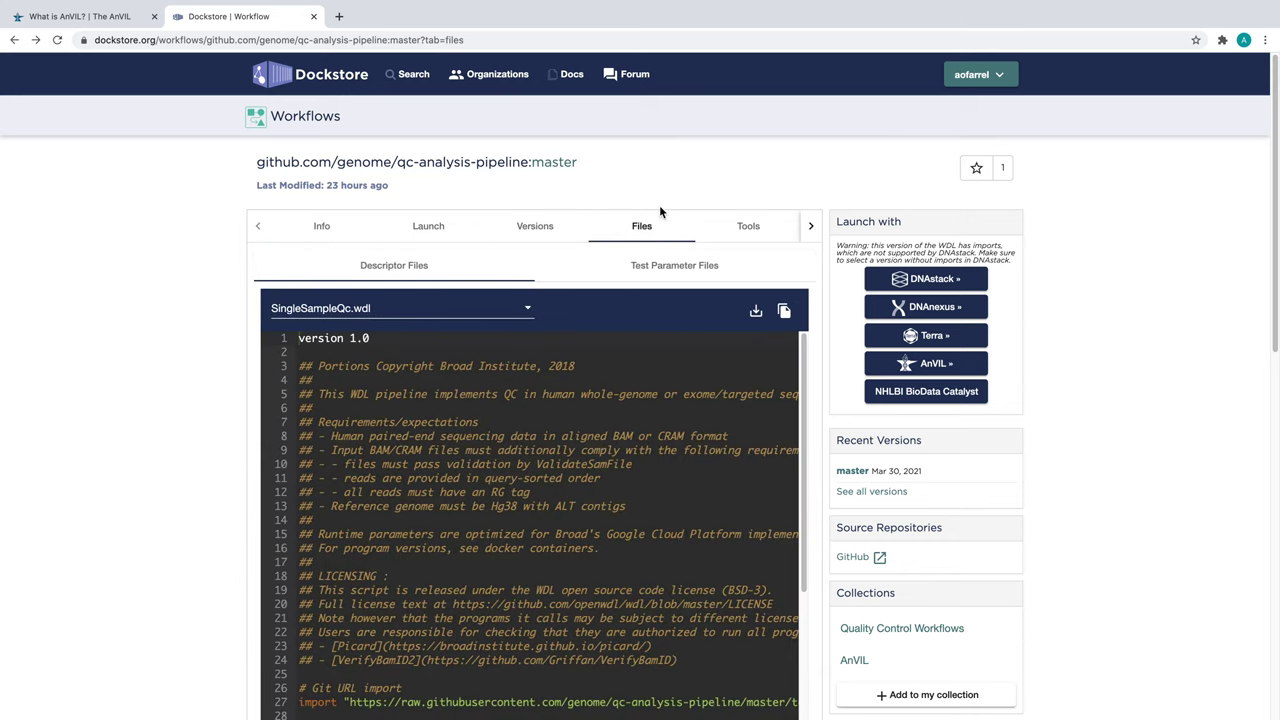
scroll(591, 320, "down", 5)
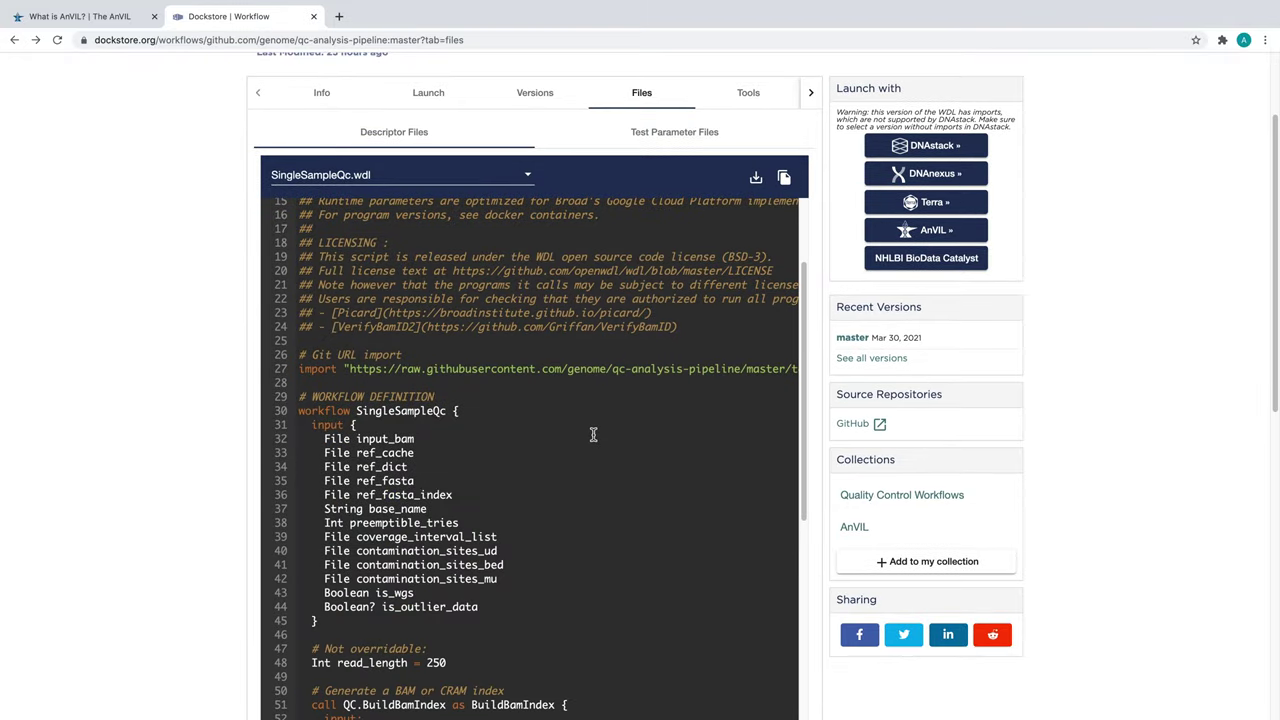
scroll(593, 434, "down", 15)
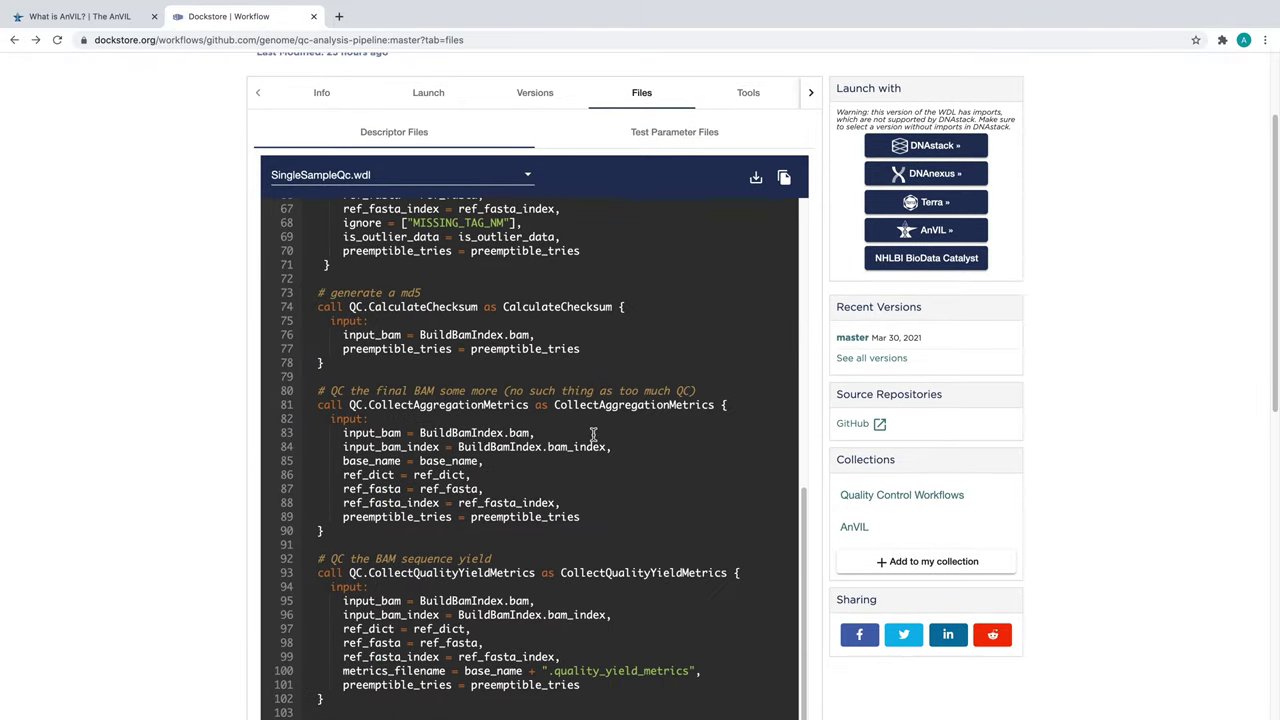
scroll(593, 434, "down", 10)
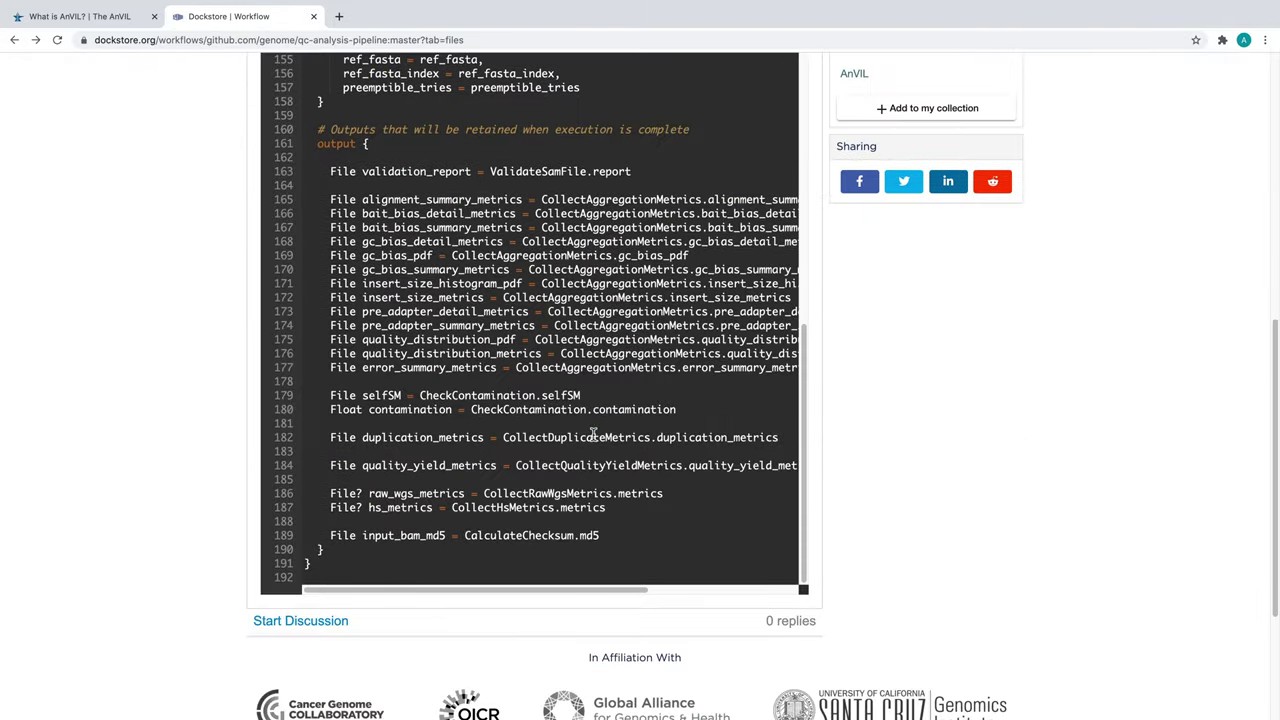
scroll(593, 434, "up", 20)
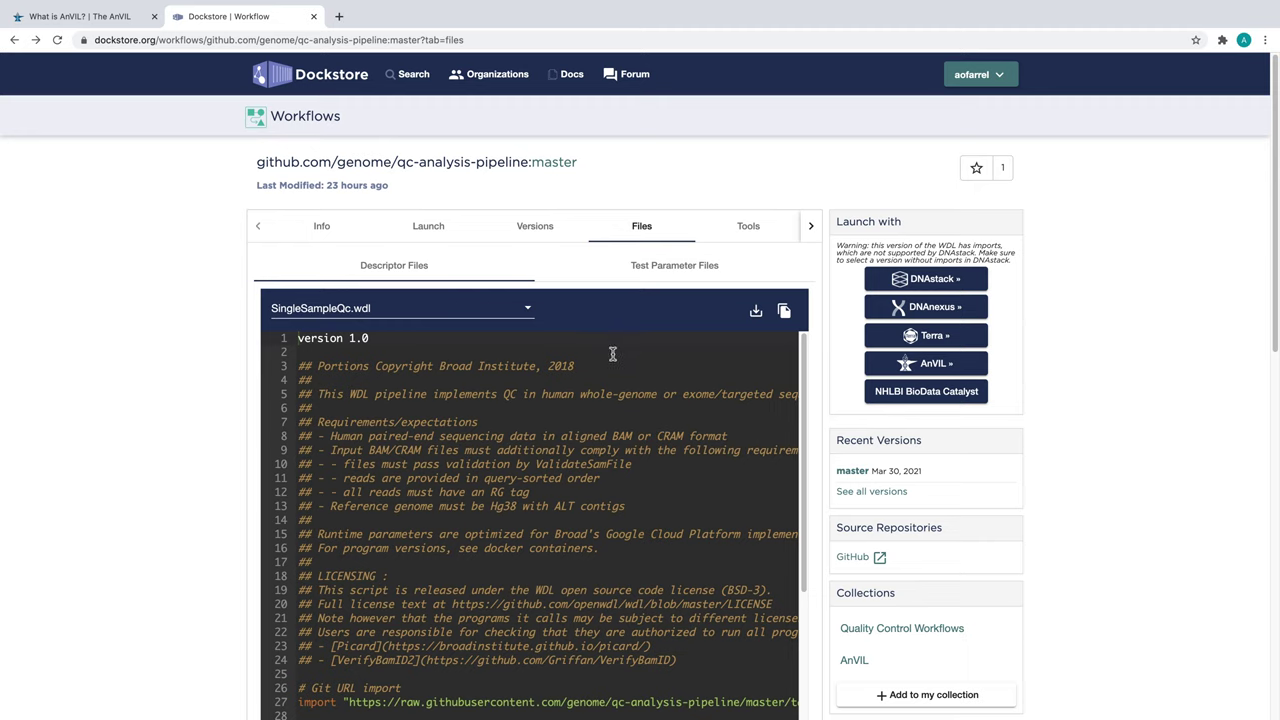
left_click(673, 270)
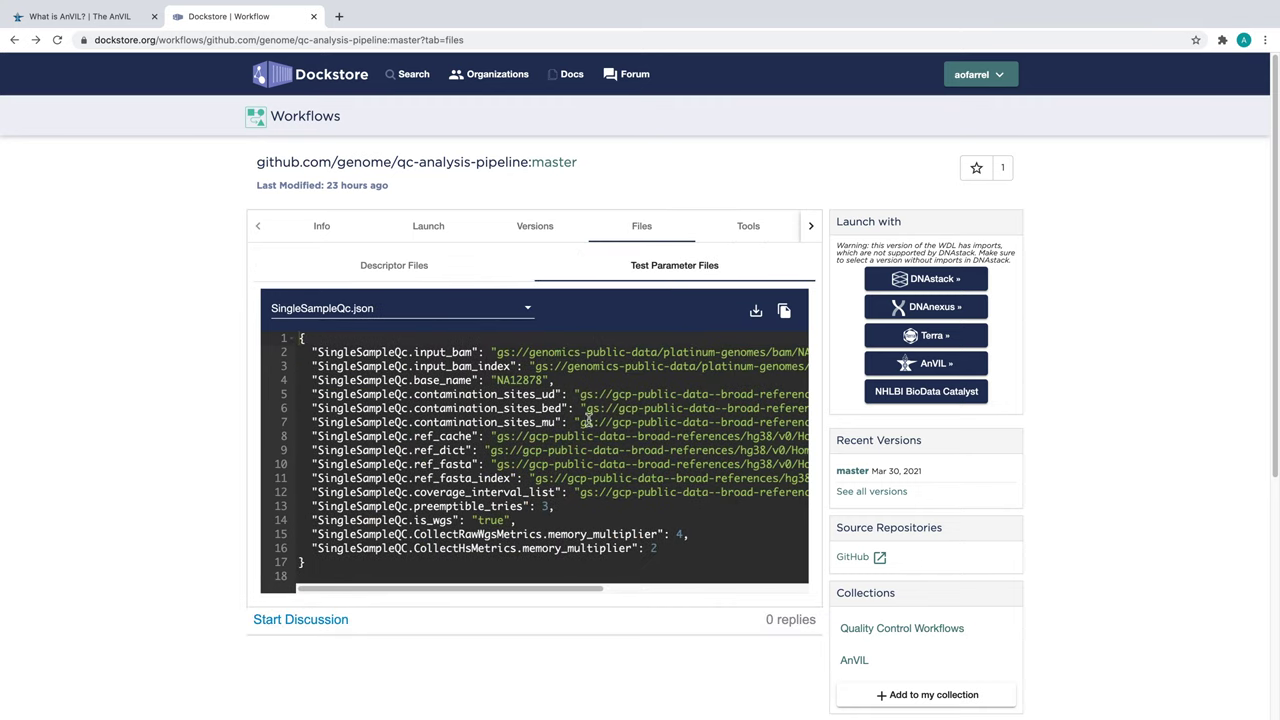
left_click_drag(533, 592, 467, 581)
Import the workflow into AnVIL in a new workspace named human-qc, with billing project anvil-stage-demo and description "QC Analysis".
left_click(960, 376)
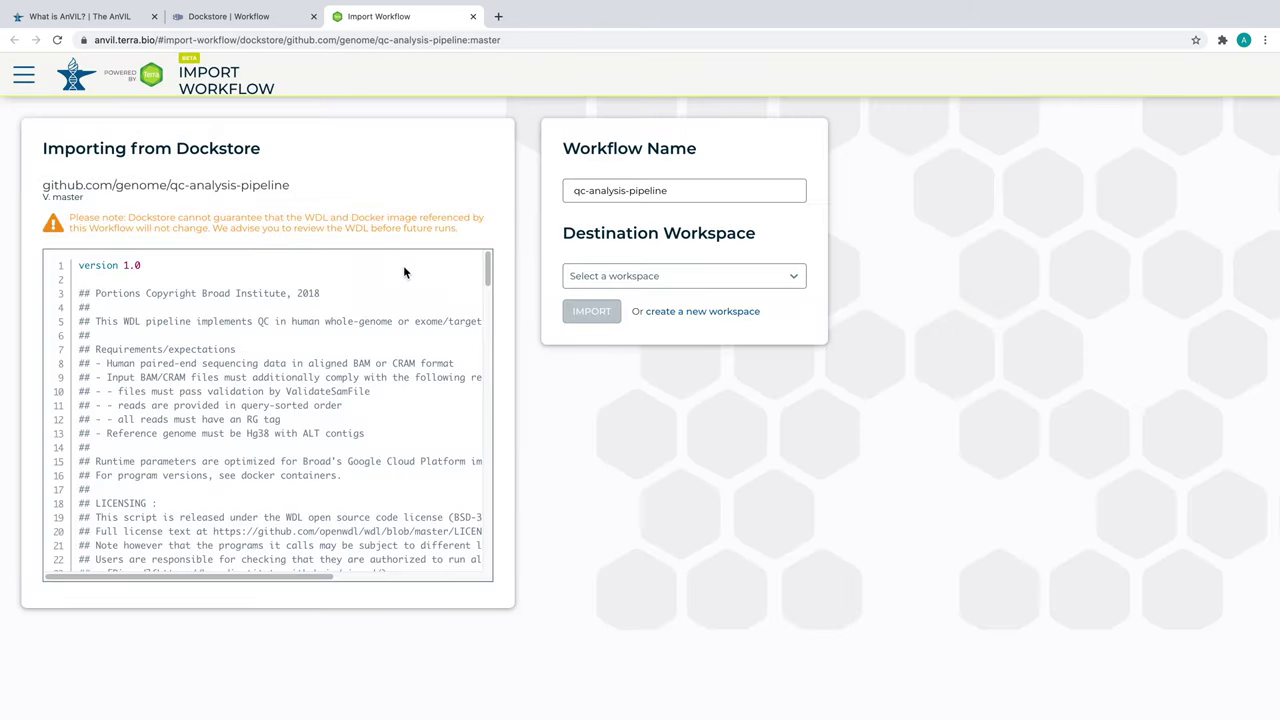
left_click(733, 311)
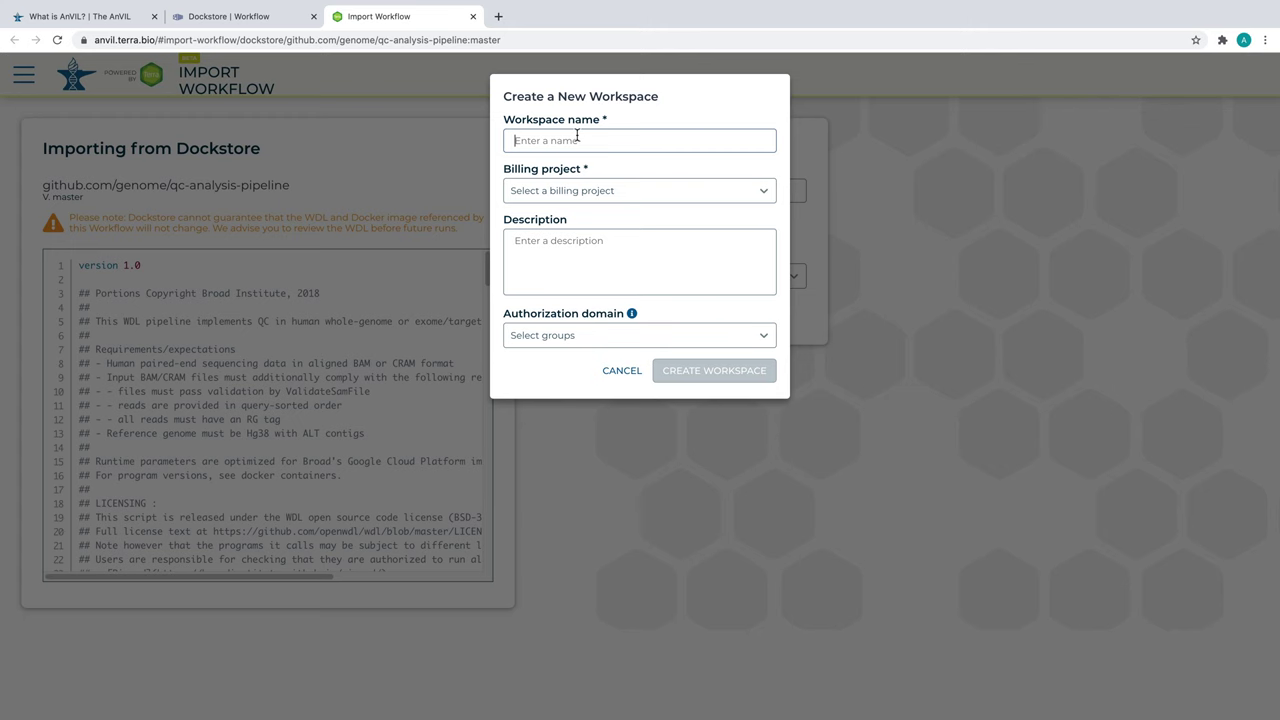
type("human-qc")
left_click(535, 193)
left_click(561, 226)
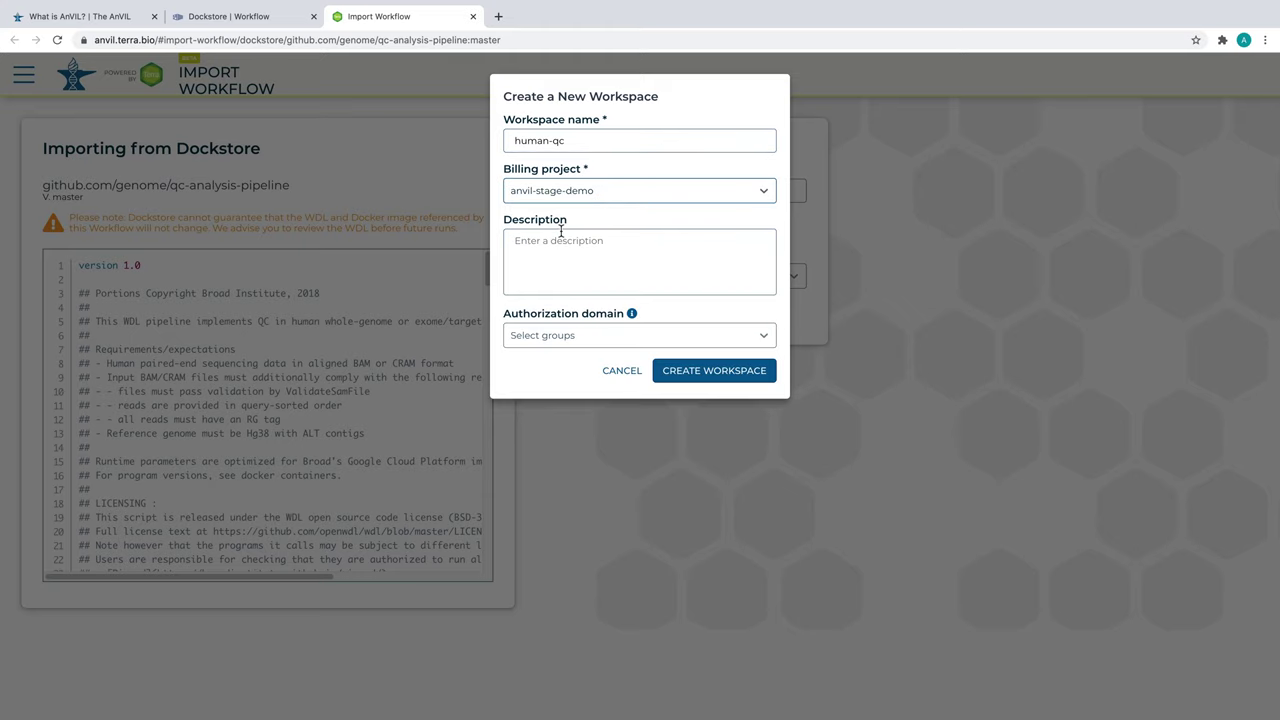
left_click(580, 261)
type("QC Analysis")
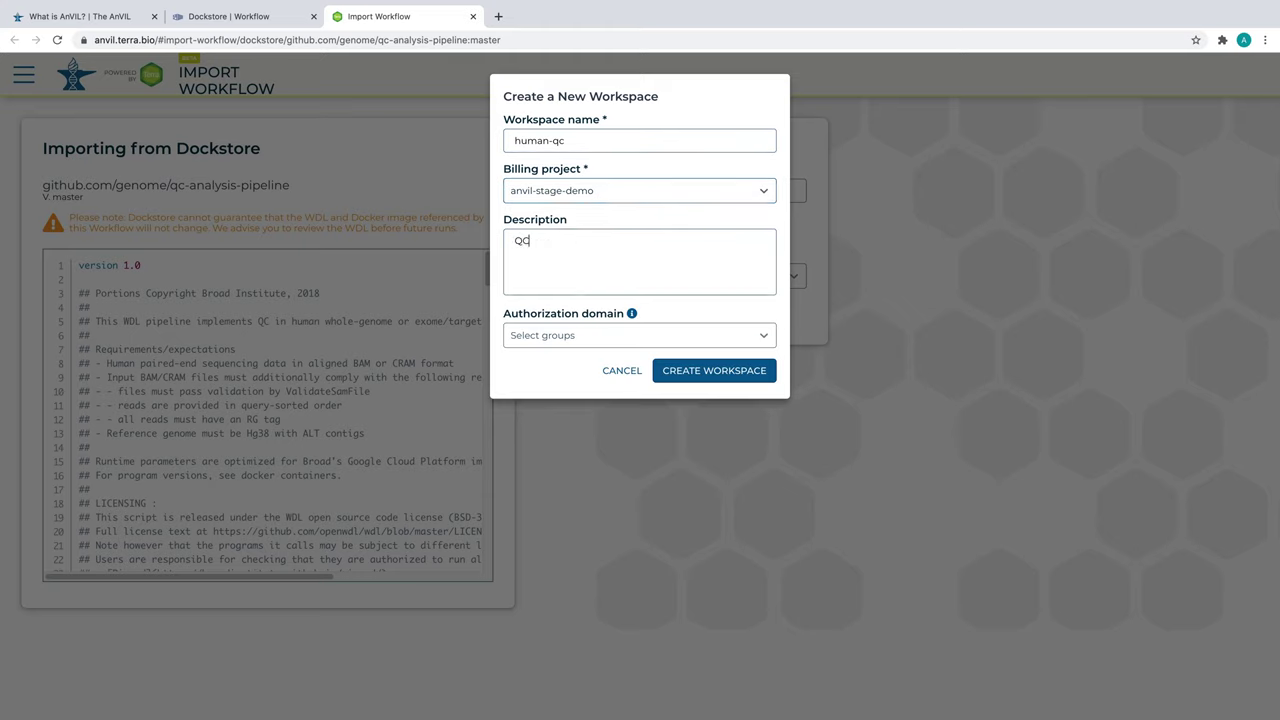
left_click(727, 377)
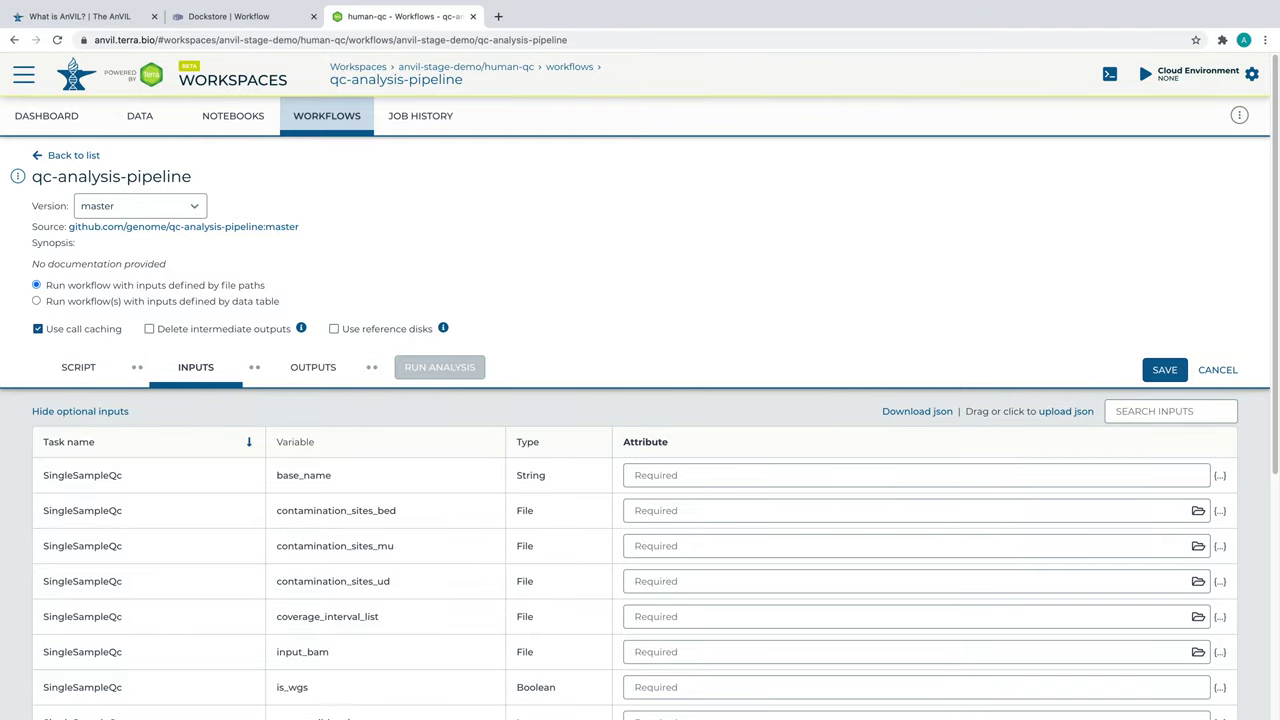
Review the WDL script of the imported qc-analysis-pipeline workflow.
left_click(80, 370)
scroll(138, 475, "down", 5)
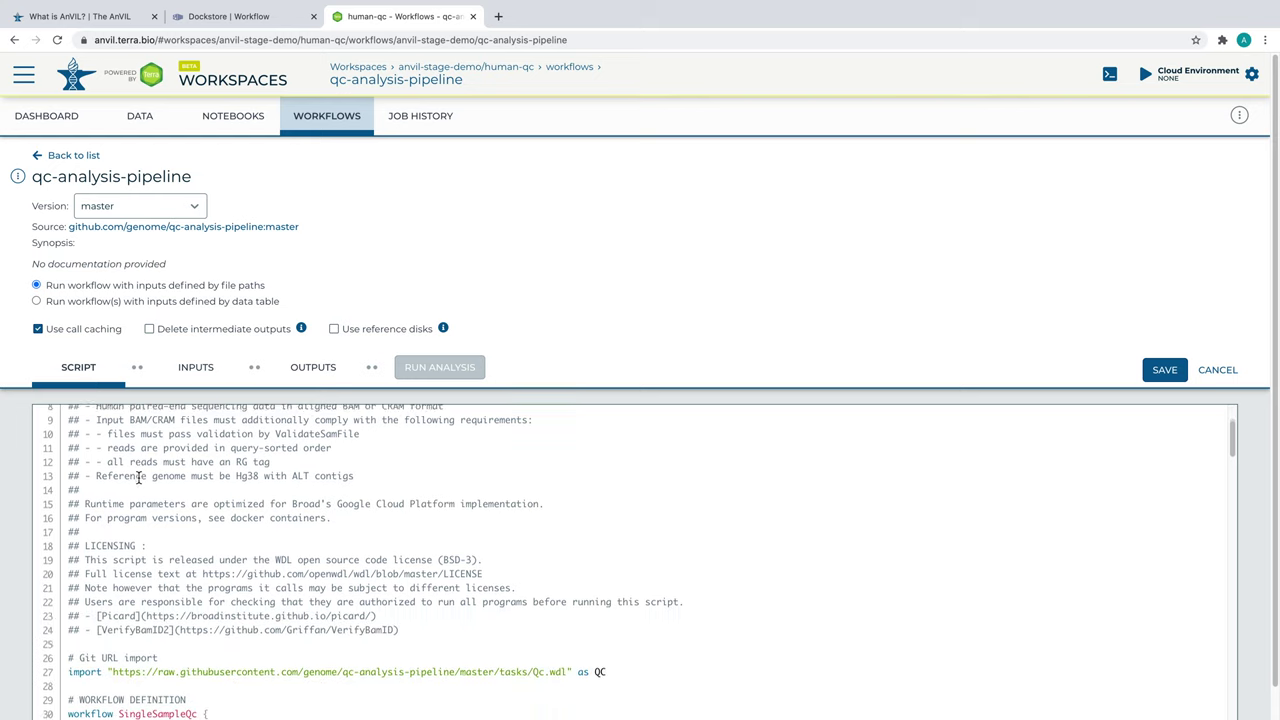
scroll(138, 478, "down", 18)
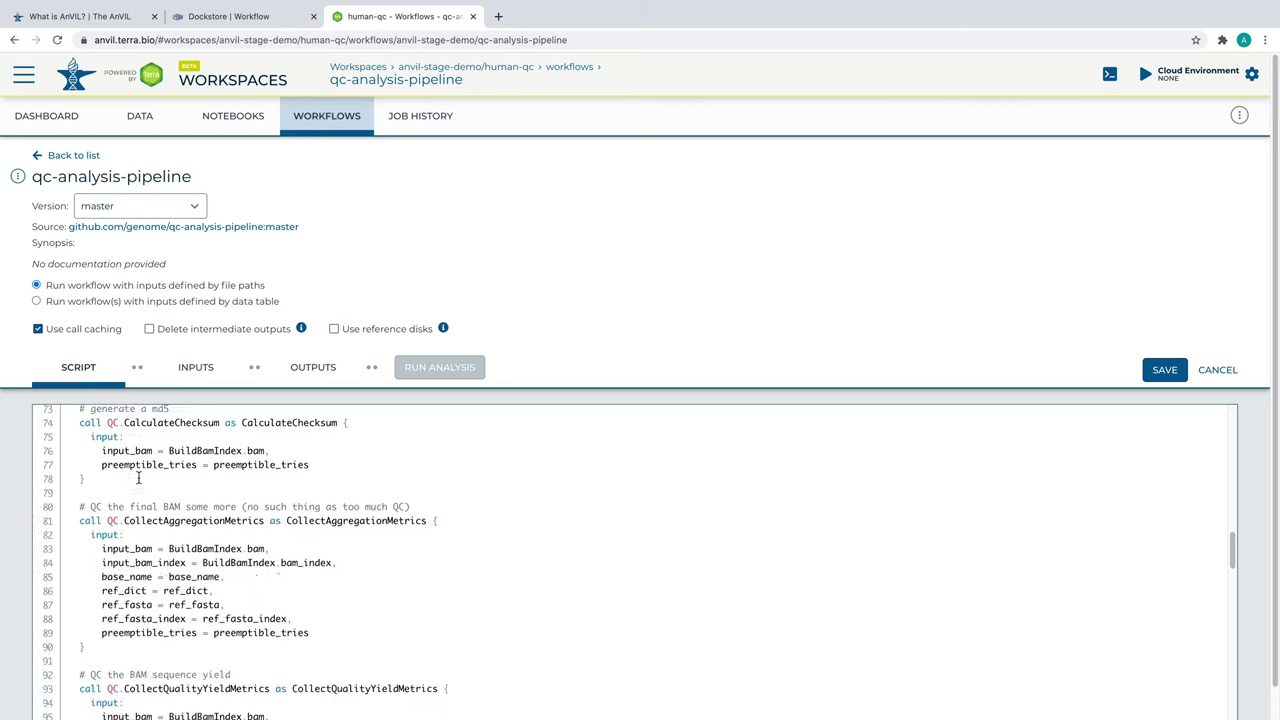
Fill in the workflow's input attributes by uploading SingleSampleQc.json from the input_jsons folder.
left_click(183, 370)
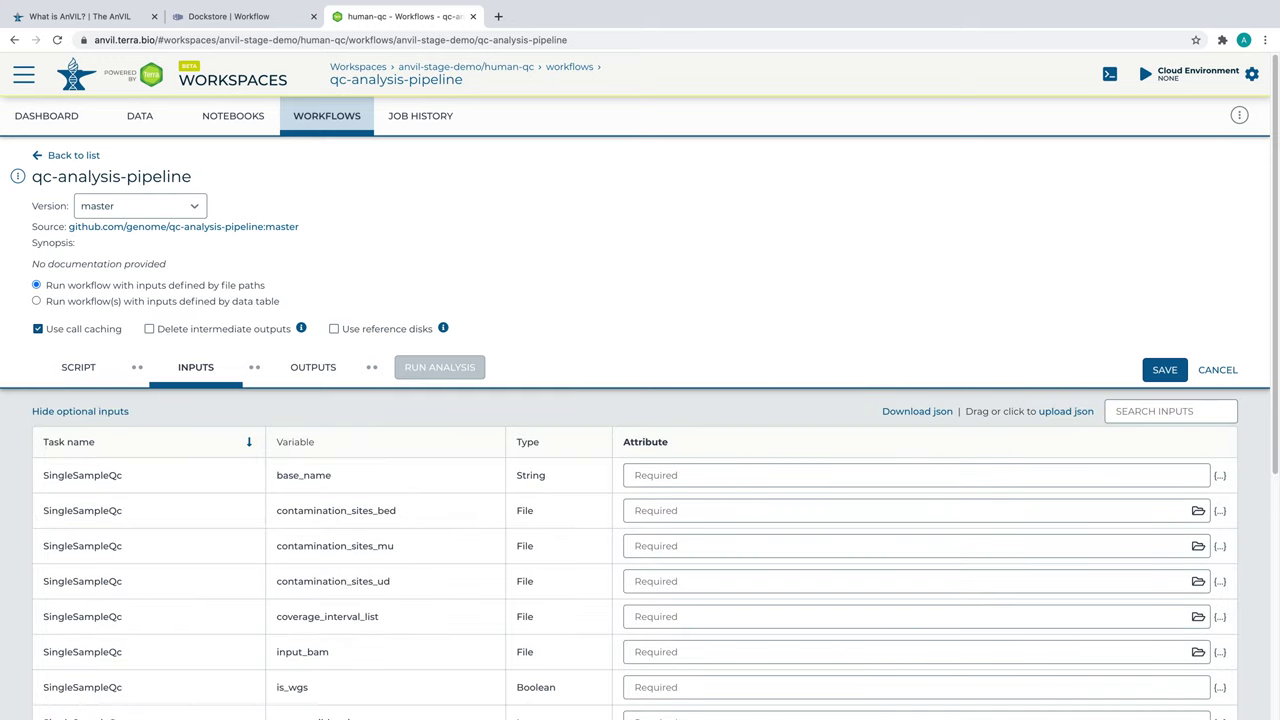
left_click(1066, 411)
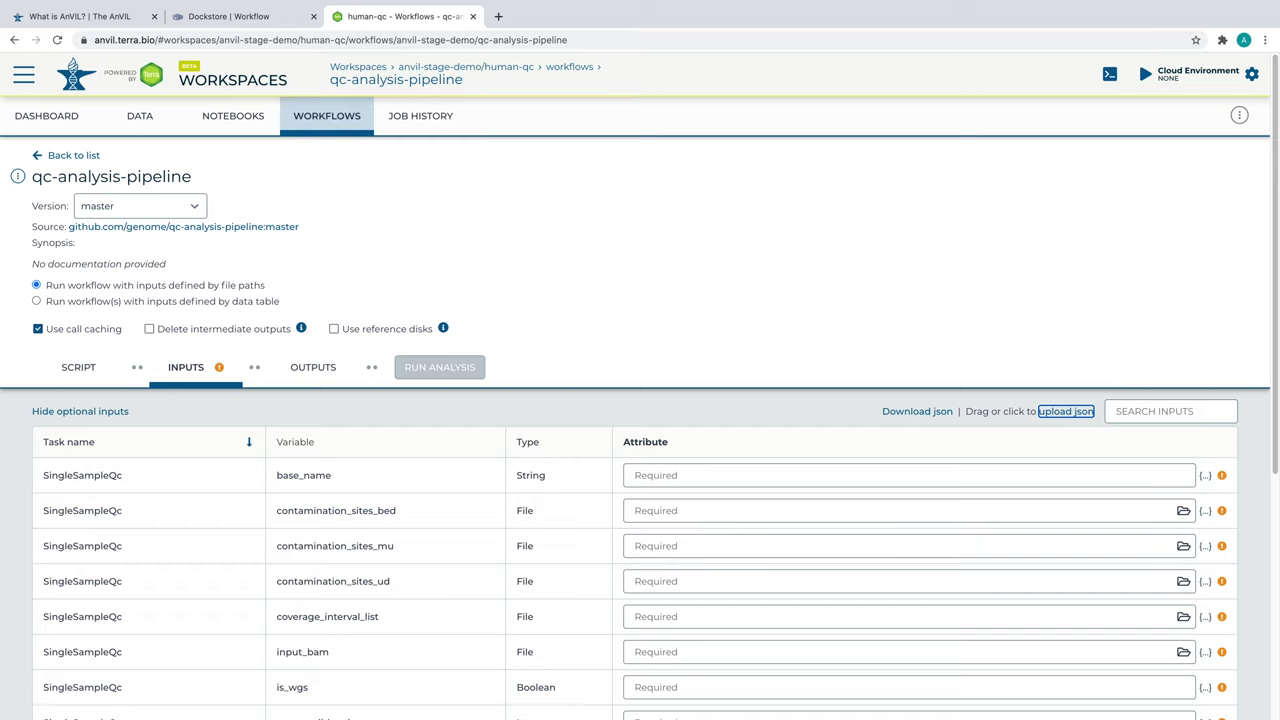
left_click(1056, 413)
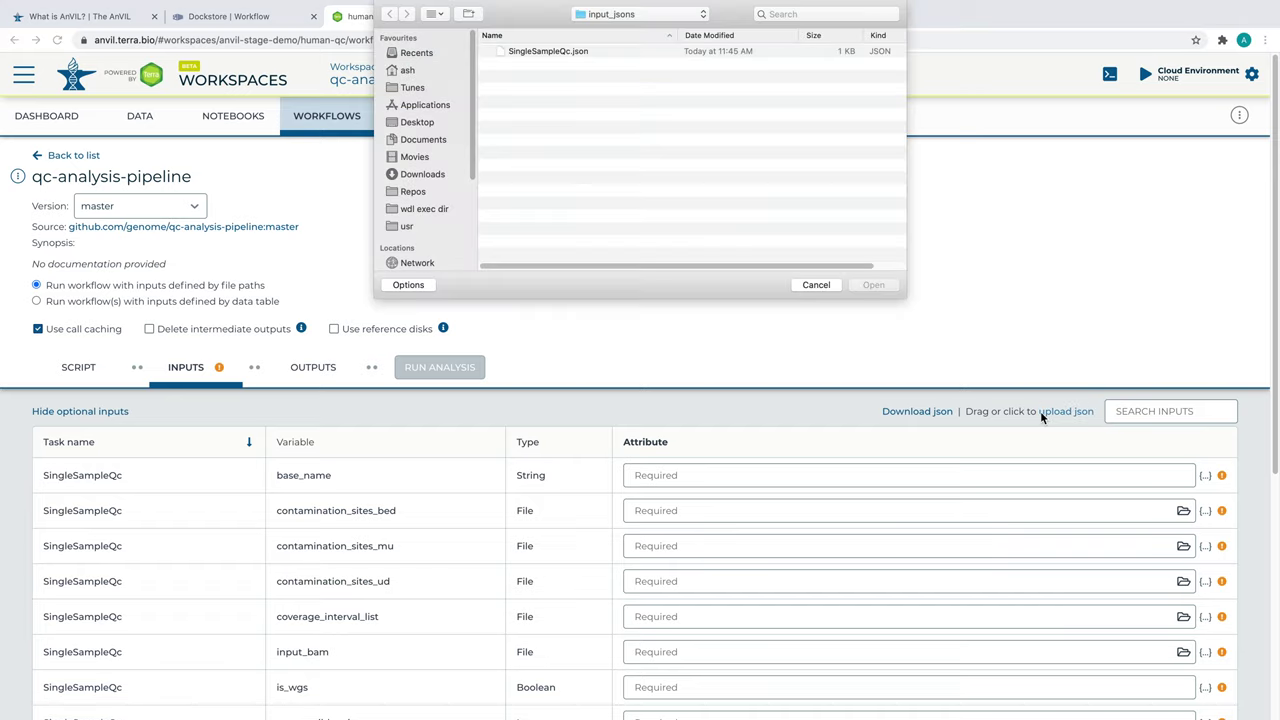
left_click(688, 51)
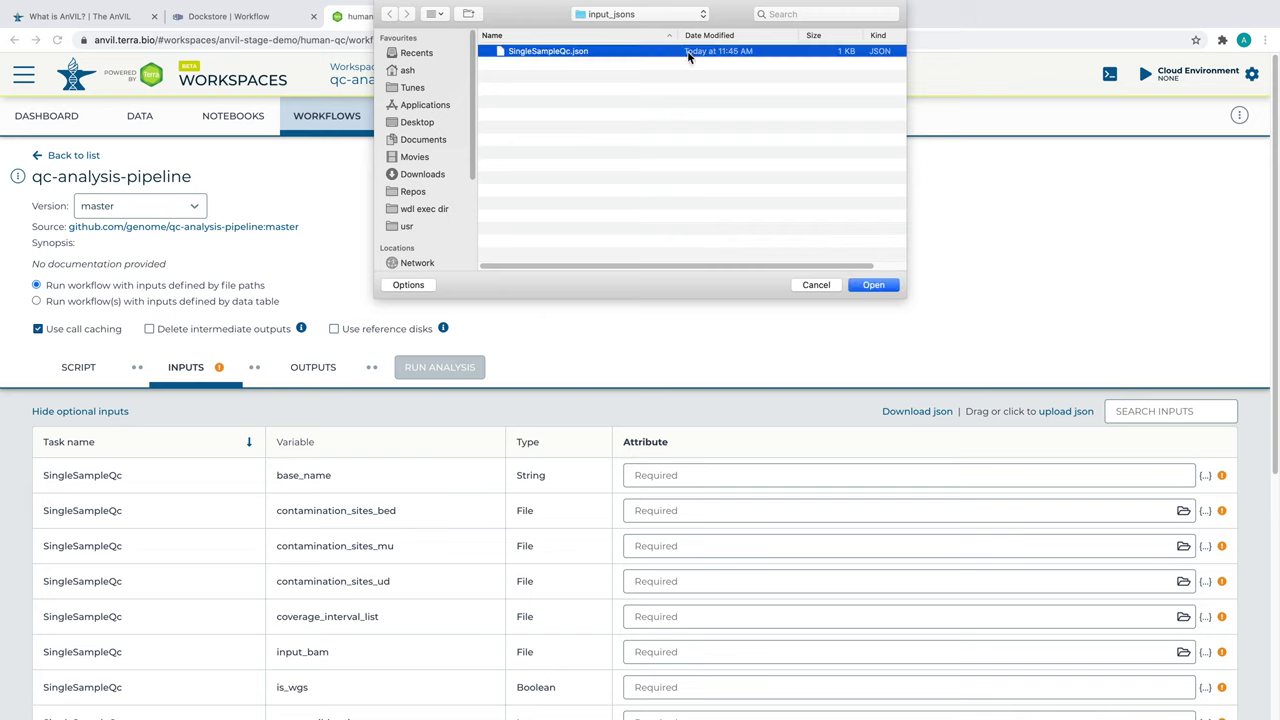
left_click(871, 286)
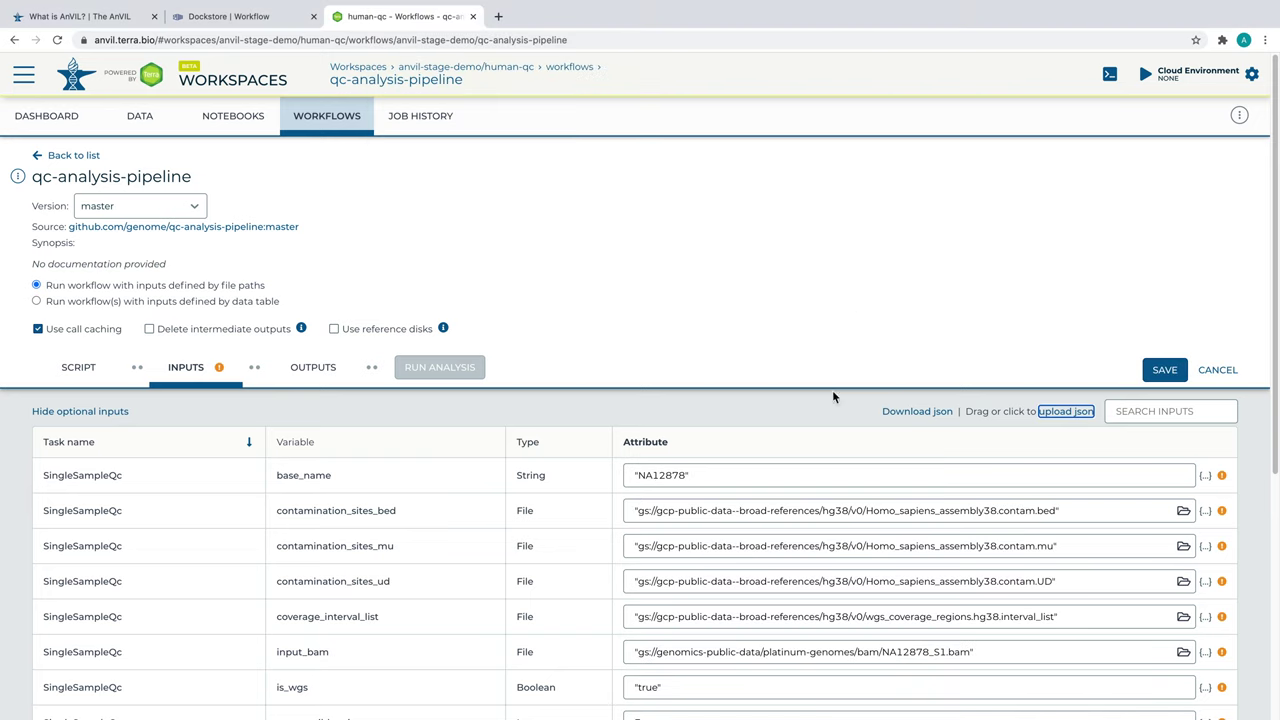
Save the workflow's inputs and launch the analysis.
scroll(812, 508, "down", 2)
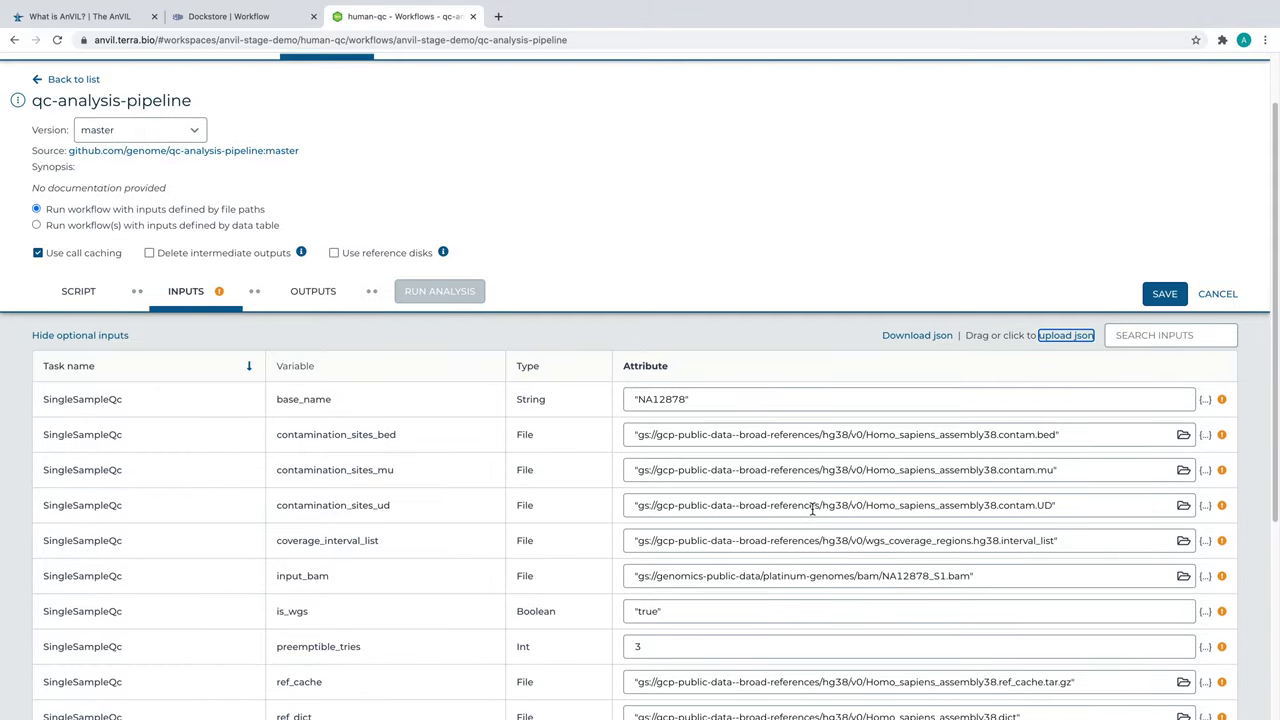
left_click(1163, 298)
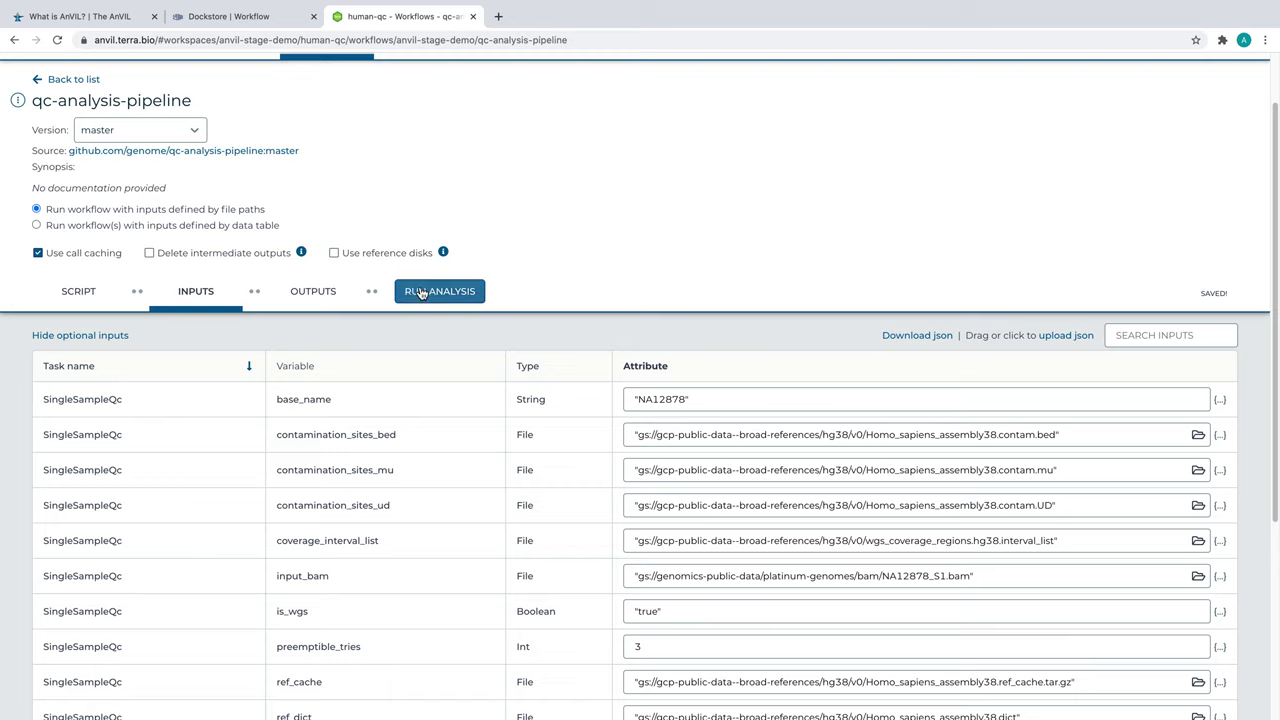
left_click(421, 293)
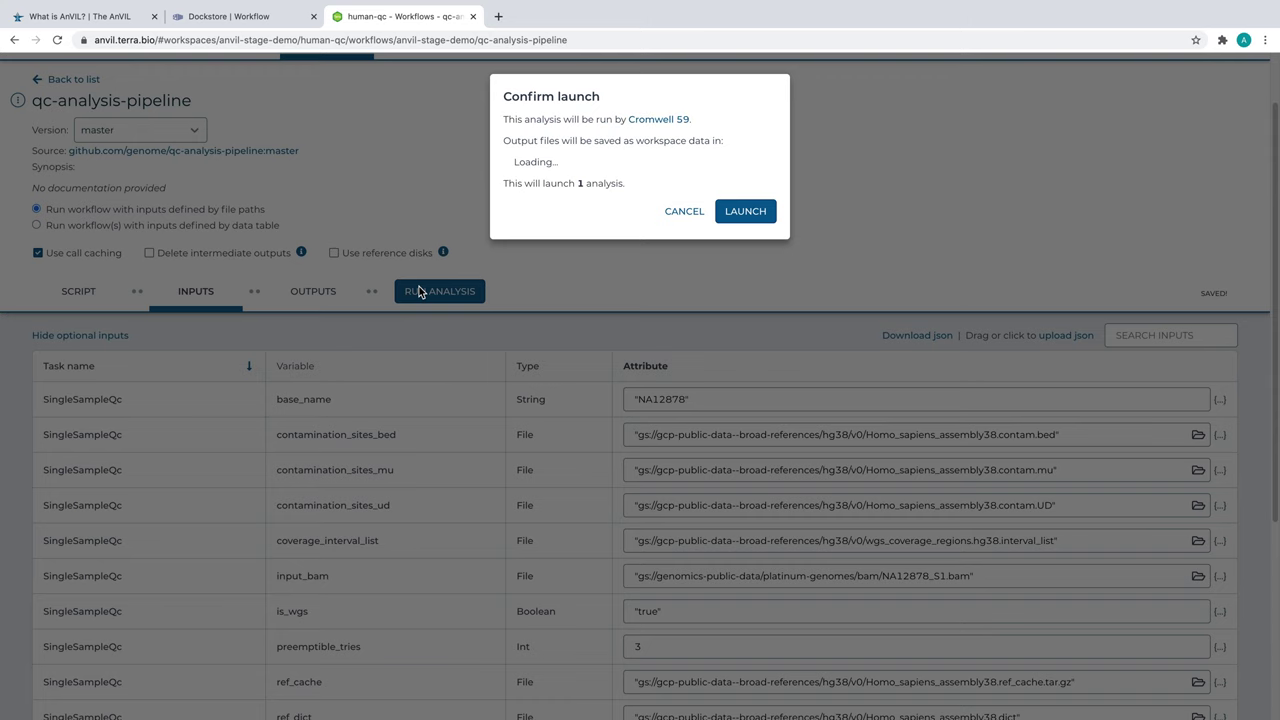
left_click(760, 211)
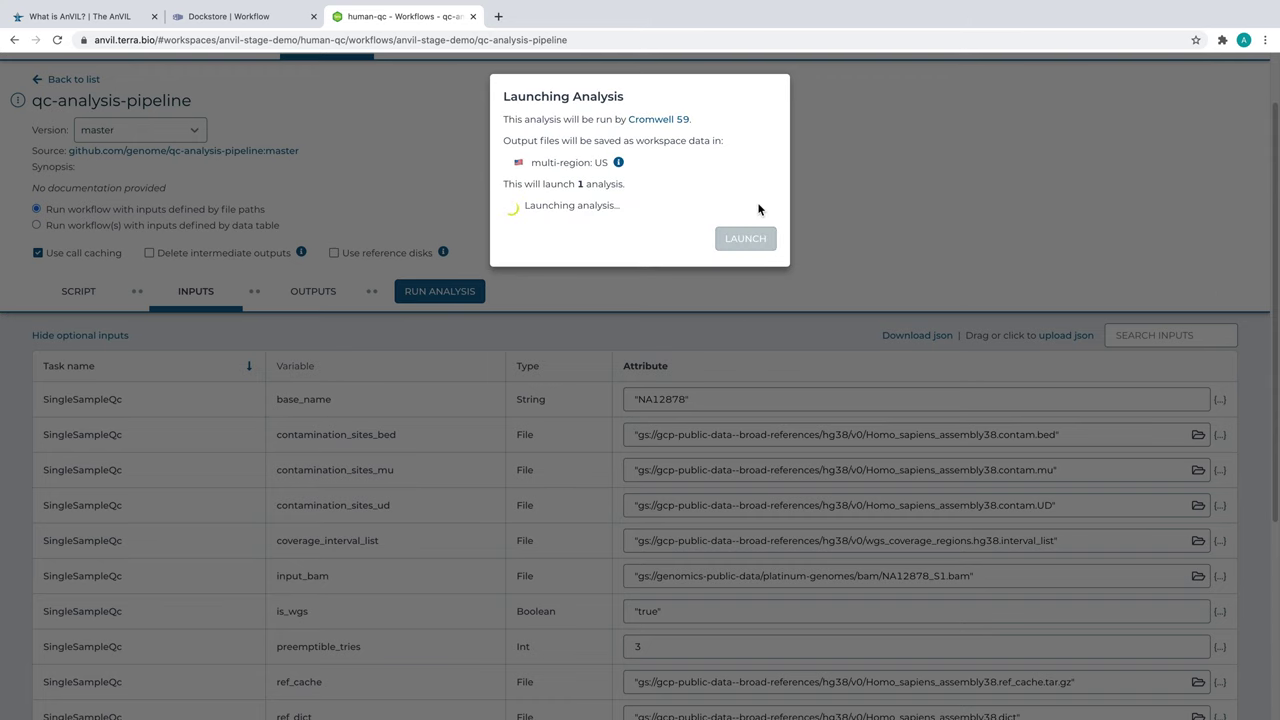